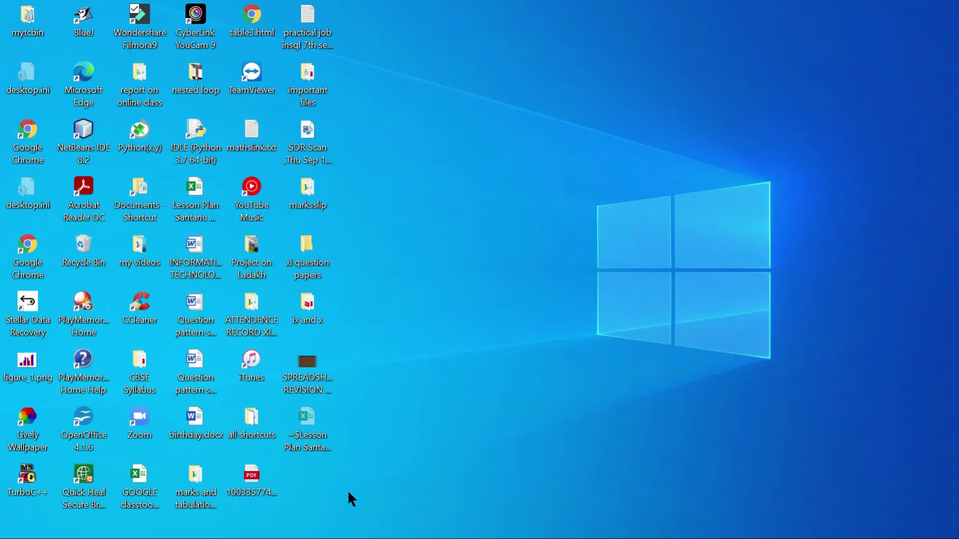
Search Windows for "Disk Defragmenter" and open Defragment and Optimize Drives
{"action": "mouse_move", "coordinate": [192, 527]}
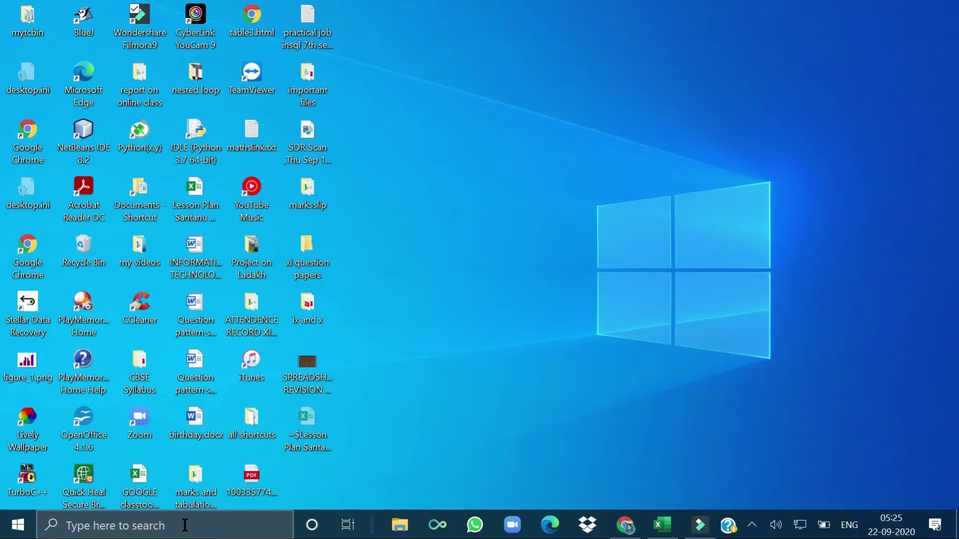
{"action": "left_click", "coordinate": [185, 525]}
{"action": "type", "text": "ter"}
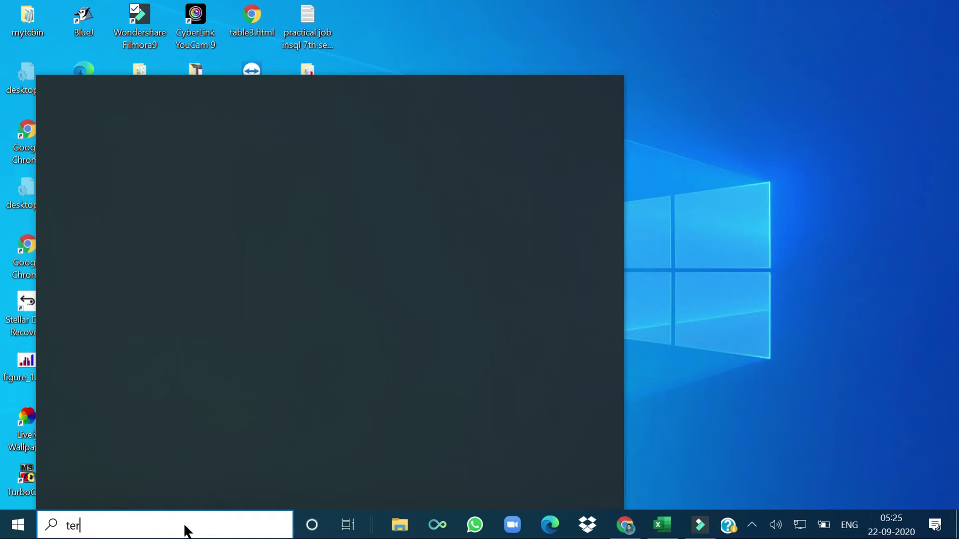
{"action": "key", "text": "BackSpace"}
{"action": "key", "text": "BackSpace"}
{"action": "key", "text": "BackSpace"}
{"action": "type", "text": "Disk Defragmenter"}
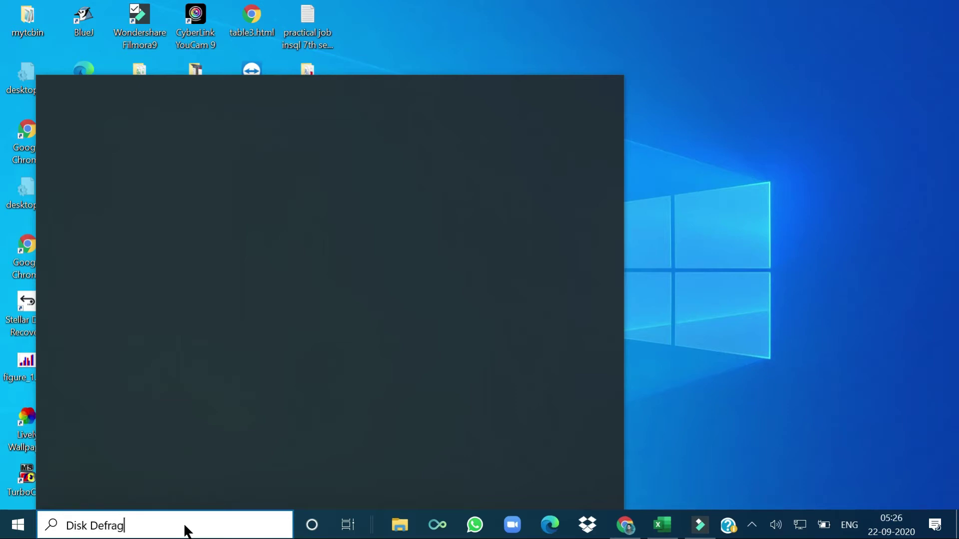
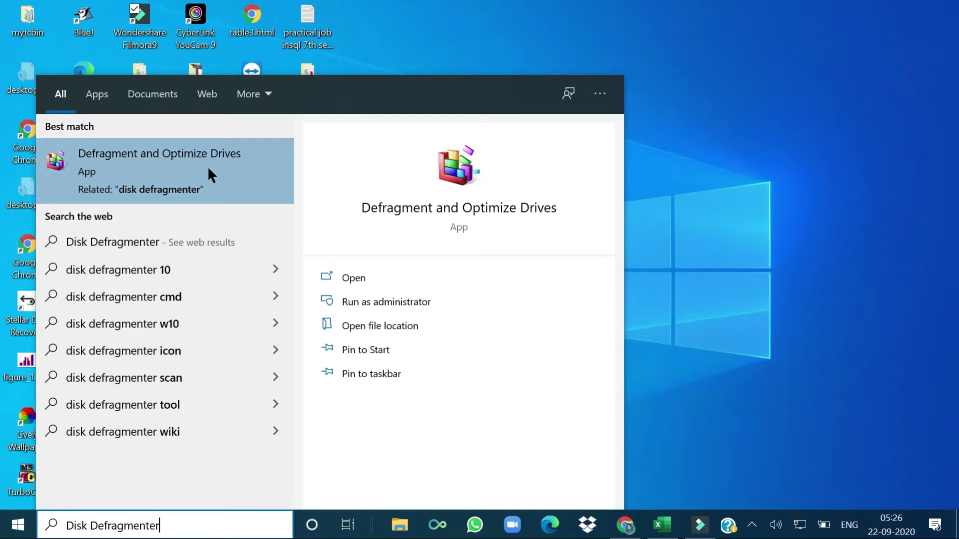
{"action": "left_click", "coordinate": [180, 160]}
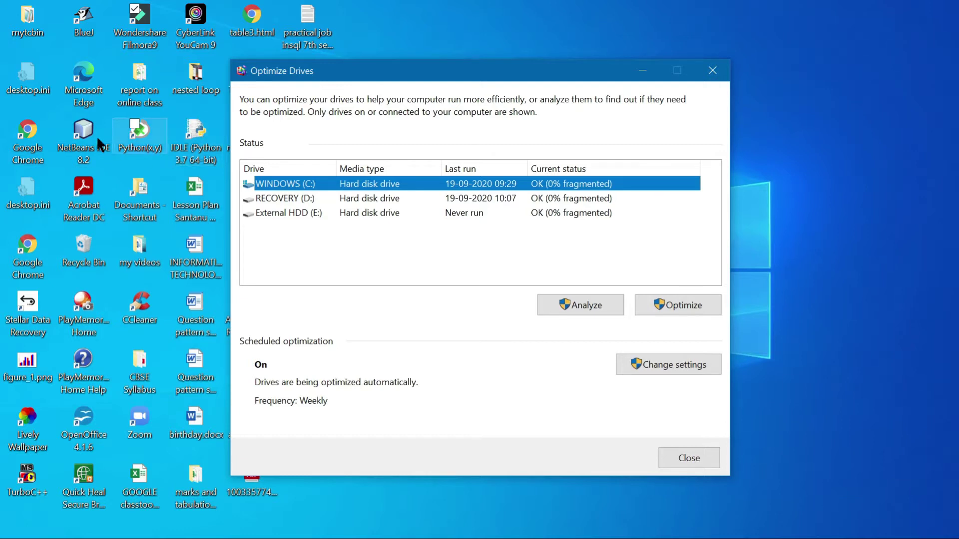
Start an analysis of the WINDOWS (C:) drive and stop it while it is running
{"action": "left_click", "coordinate": [293, 198]}
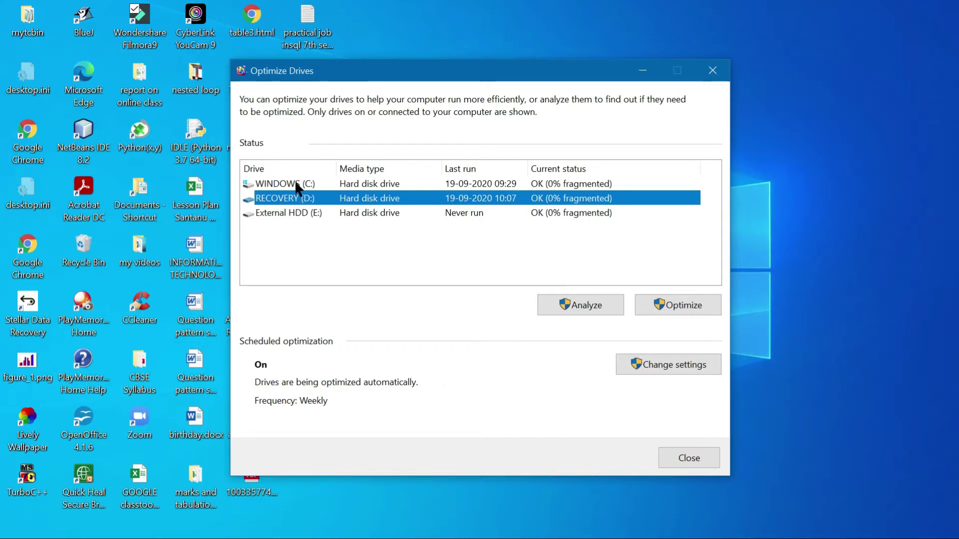
{"action": "left_click", "coordinate": [295, 183]}
{"action": "left_click", "coordinate": [297, 198]}
{"action": "left_click", "coordinate": [294, 184]}
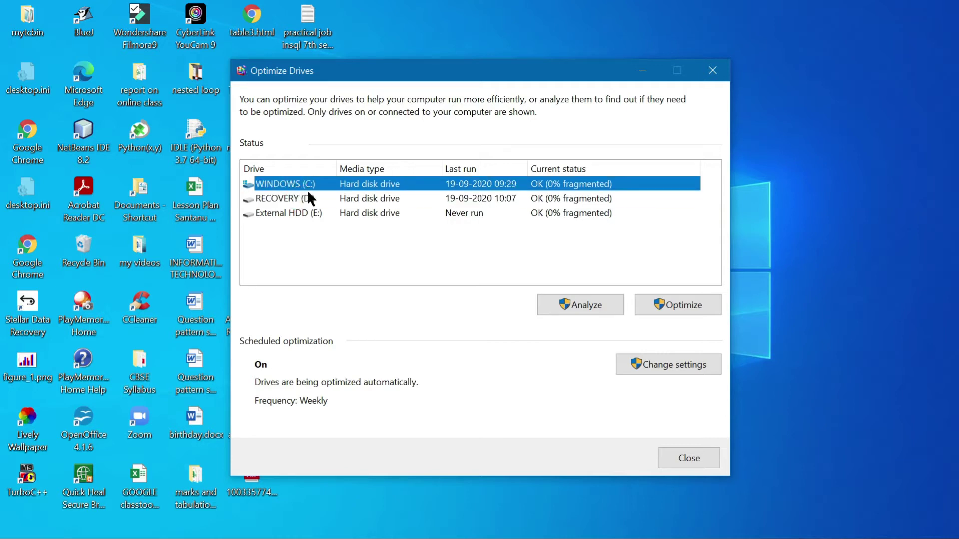
{"action": "left_click", "coordinate": [310, 212]}
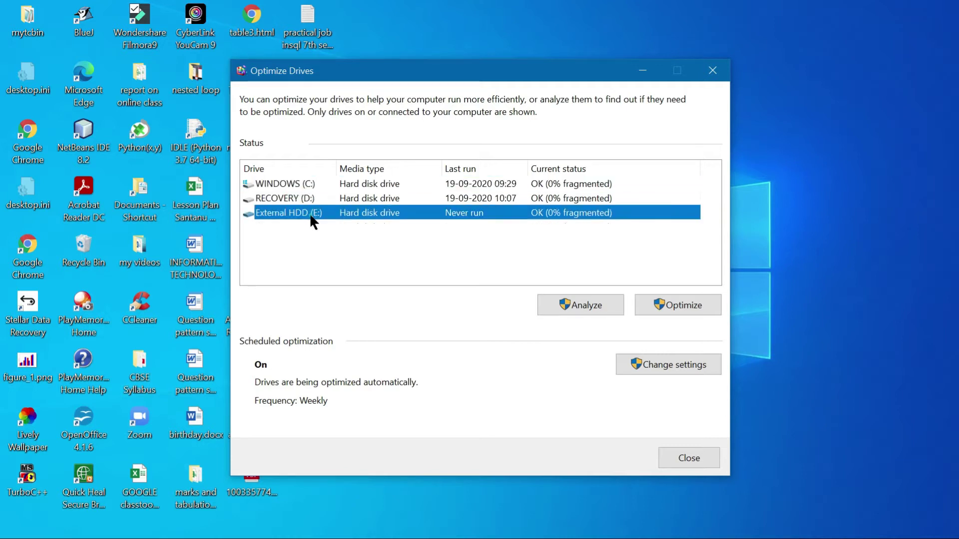
{"action": "left_click", "coordinate": [303, 184]}
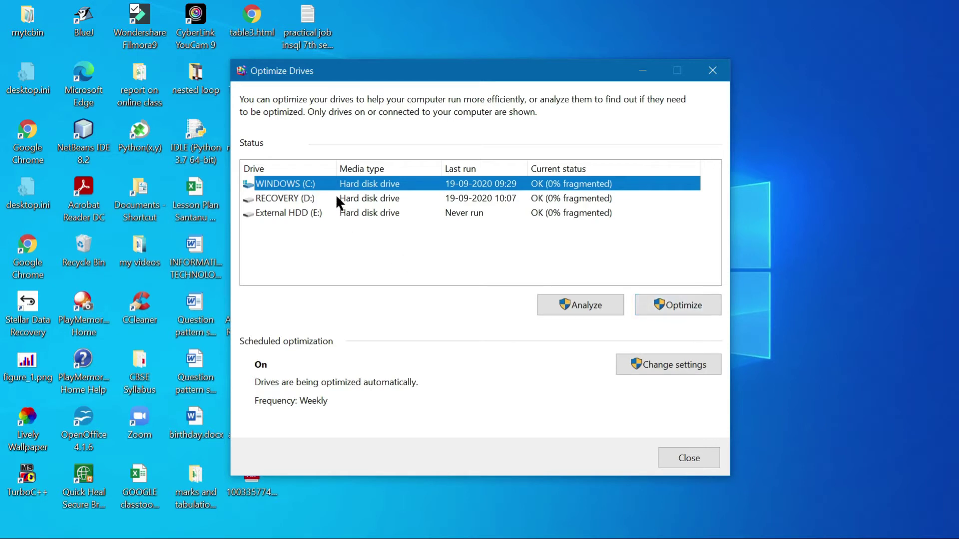
{"action": "left_click", "coordinate": [586, 305]}
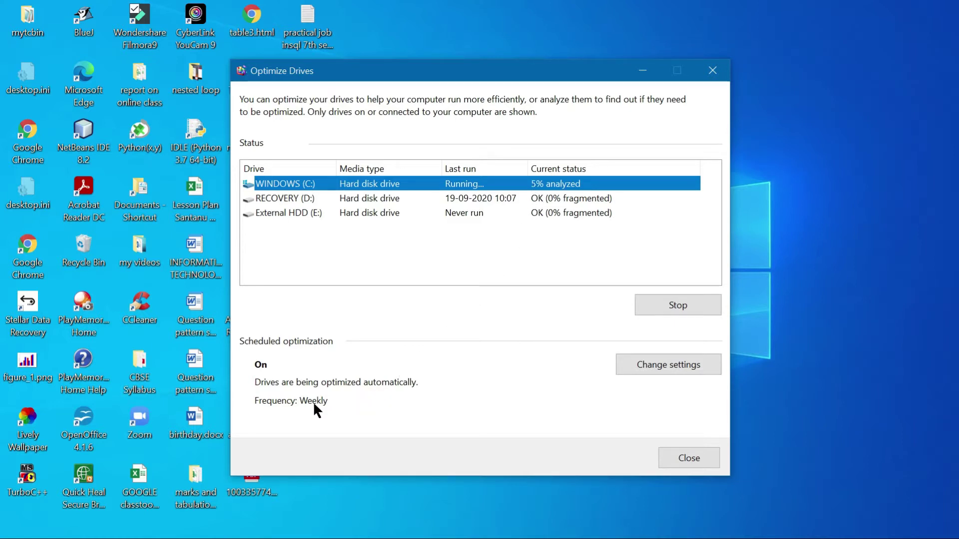
{"action": "left_click", "coordinate": [667, 304]}
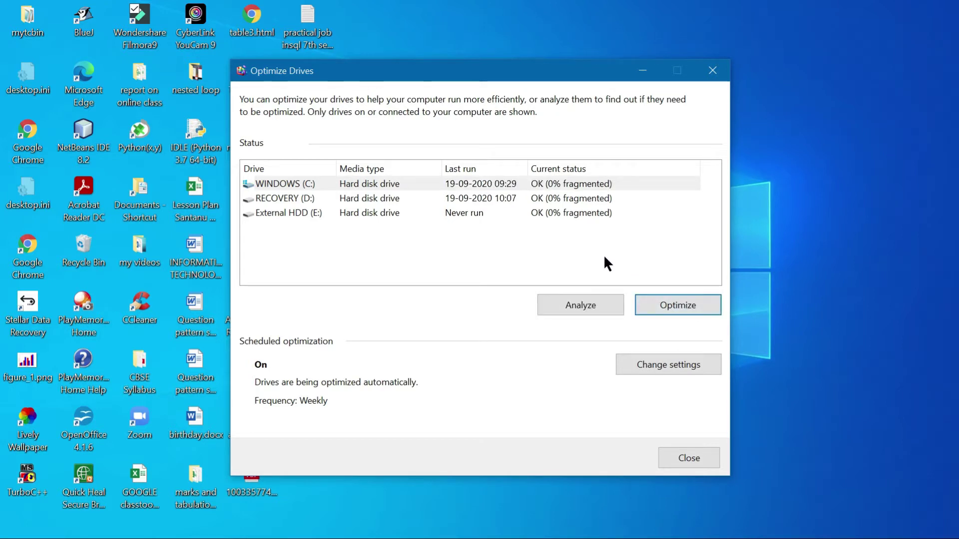
Try a Monthly frequency in the optimization schedule, discard the change and close Optimize Drives
{"action": "left_click", "coordinate": [679, 370]}
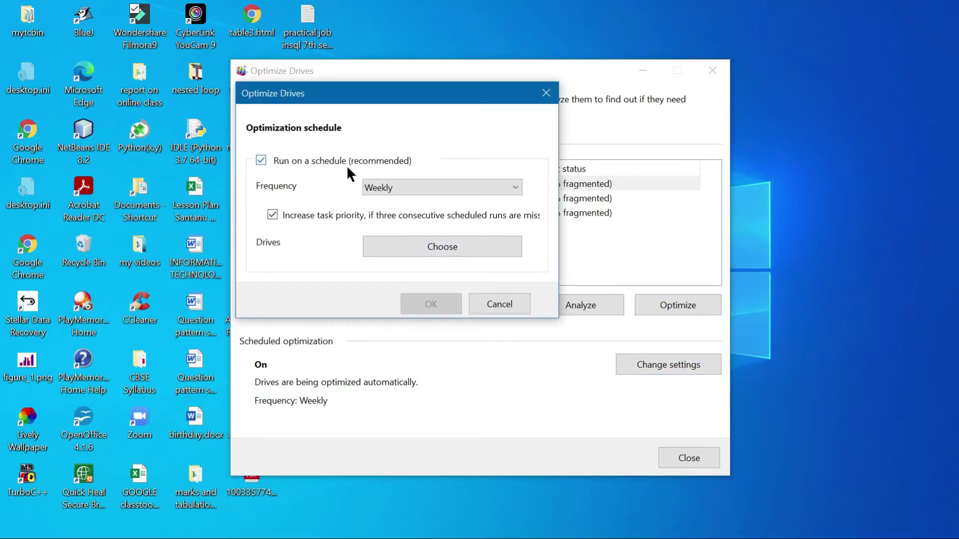
{"action": "left_click", "coordinate": [520, 188]}
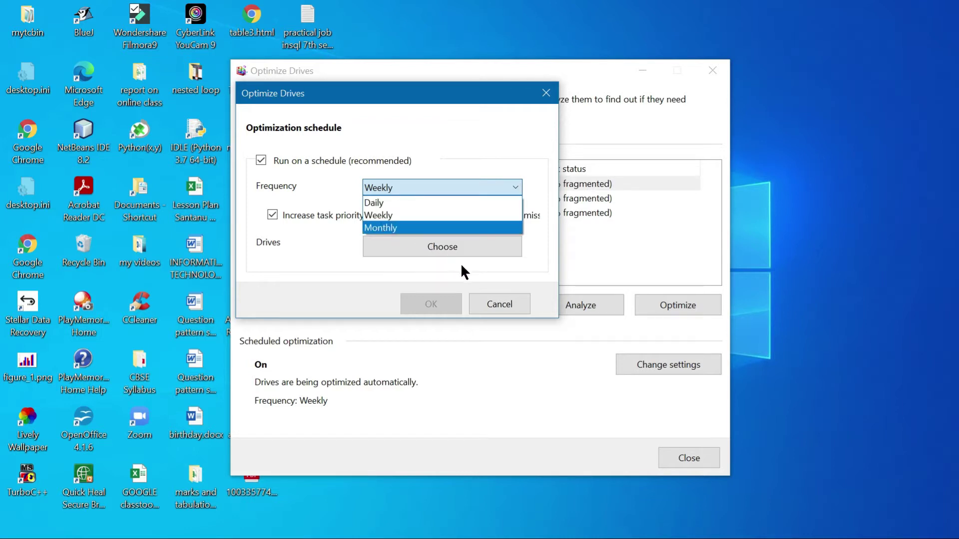
{"action": "left_click", "coordinate": [395, 228]}
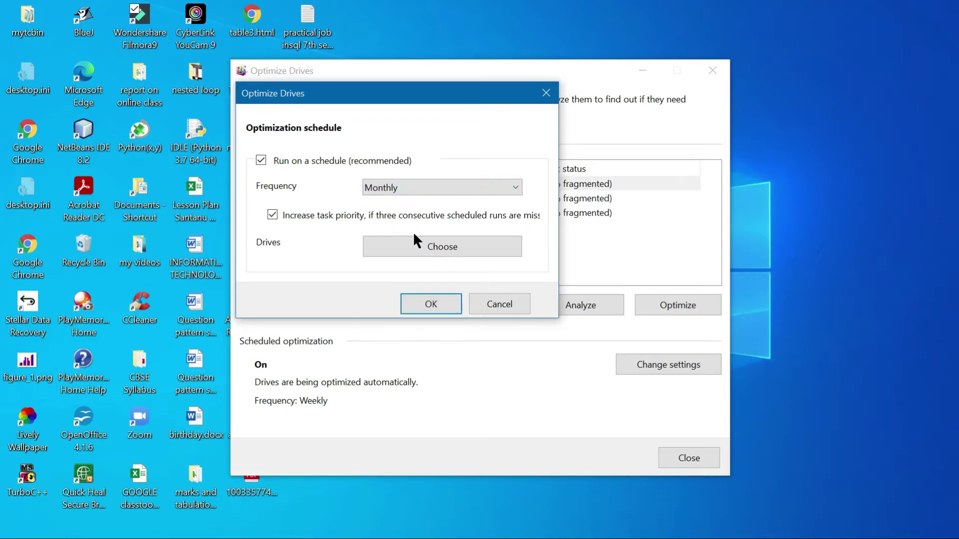
{"action": "left_click", "coordinate": [499, 303]}
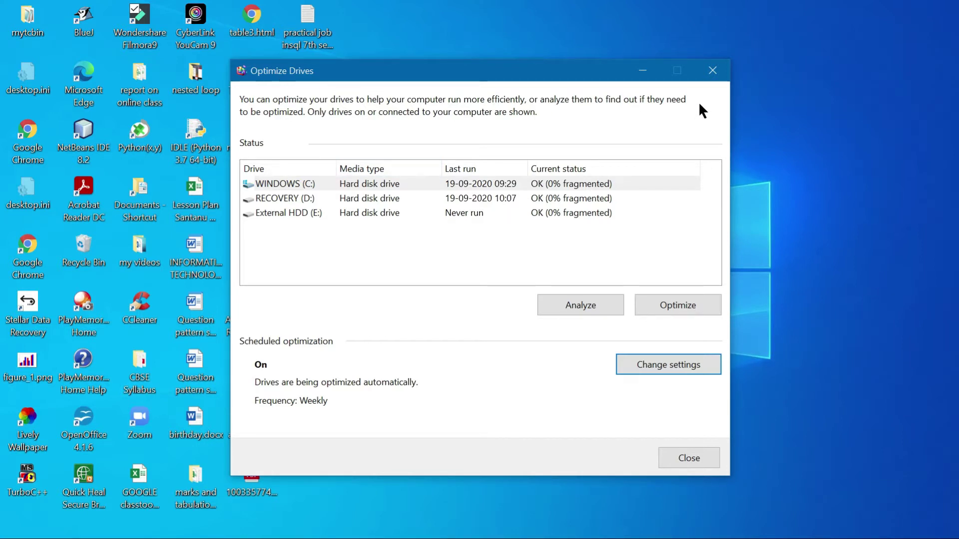
{"action": "left_click", "coordinate": [712, 72]}
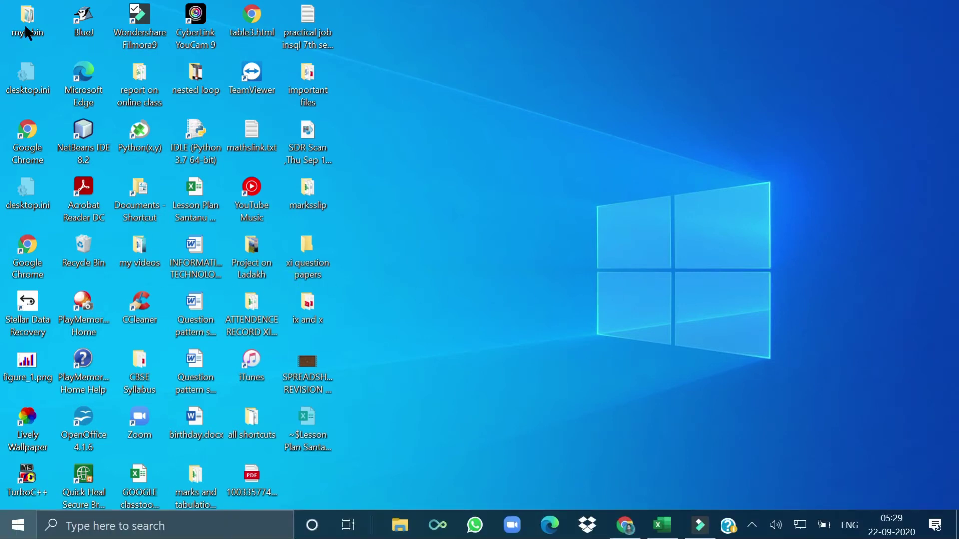
{"action": "key", "text": "super"}
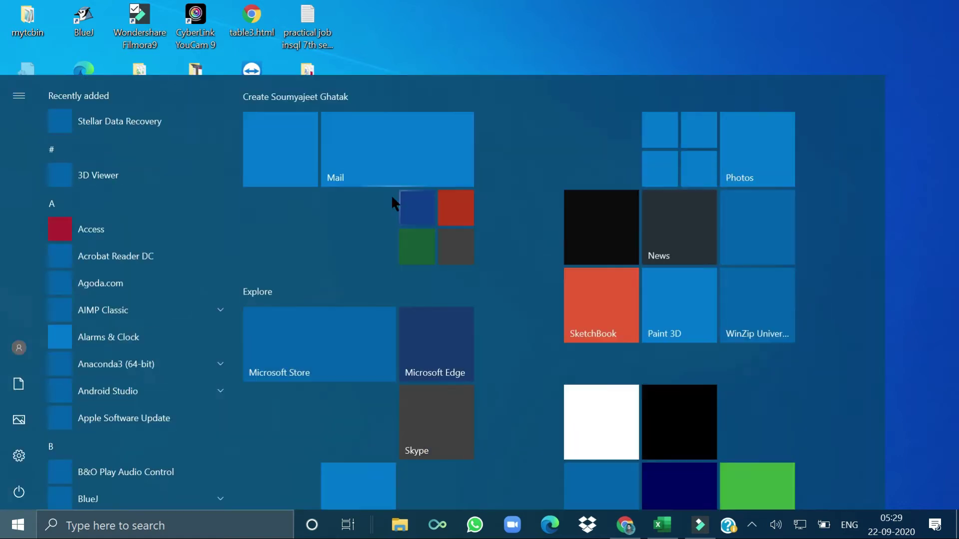
{"action": "left_click", "coordinate": [411, 29]}
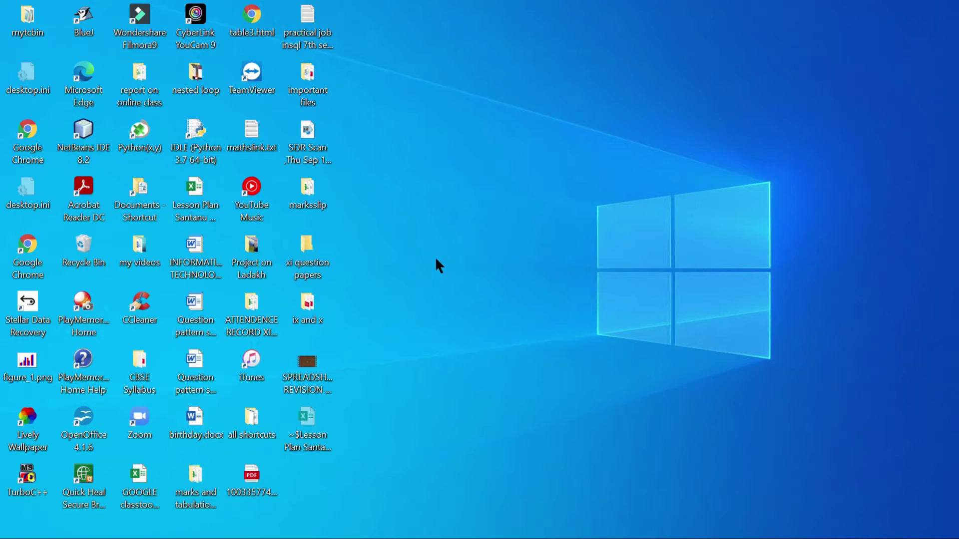
Open the properties of the WINDOWS (C:) drive from File Explorer and place the dialog near the middle of the screen
{"action": "key", "text": "super+e"}
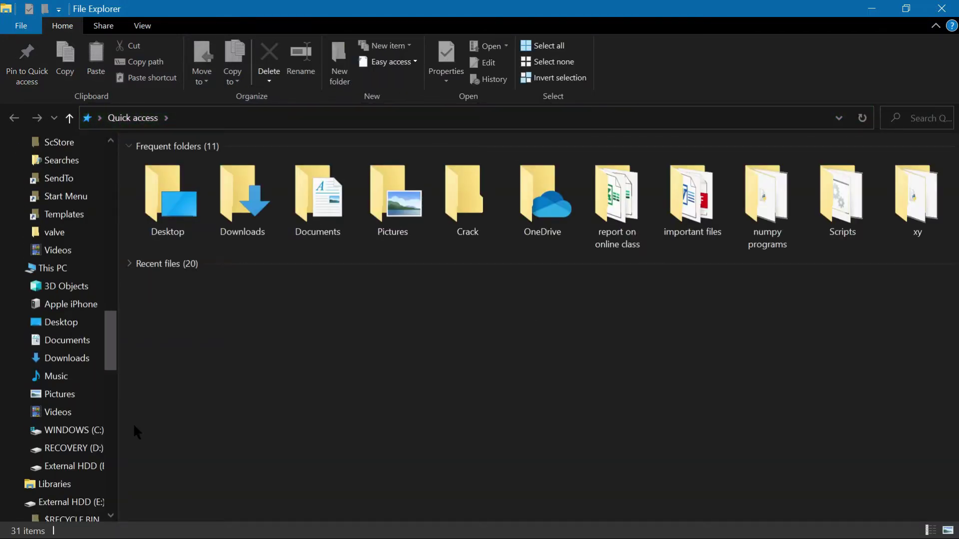
{"action": "right_click", "coordinate": [90, 431]}
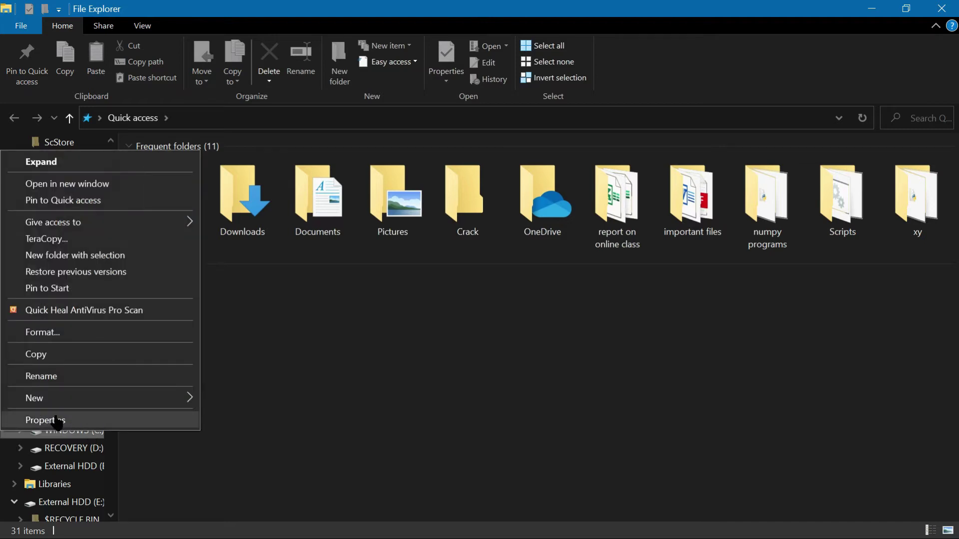
{"action": "left_click", "coordinate": [56, 421]}
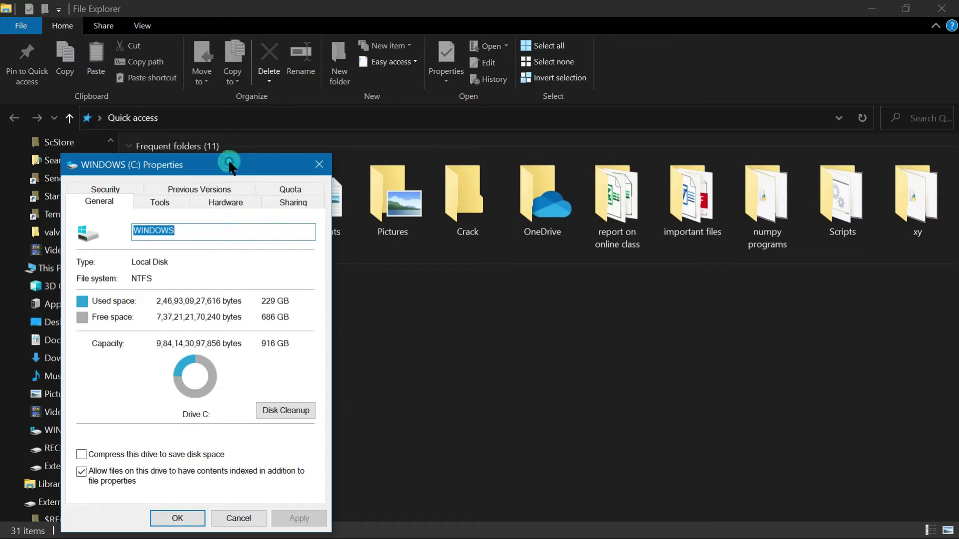
{"action": "left_click_drag", "start_coordinate": [226, 160], "coordinate": [412, 57]}
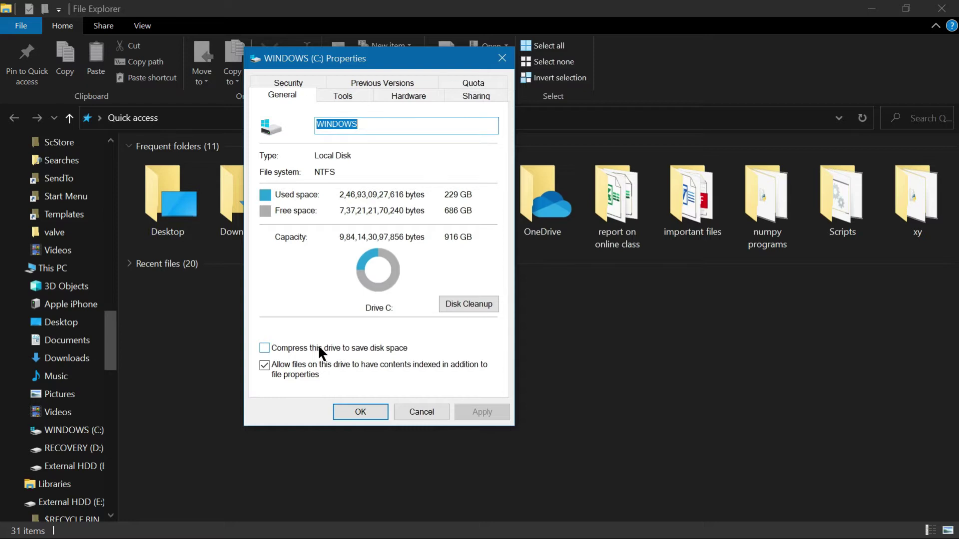
Run Disk Cleanup on the WINDOWS (C:) drive and include Temporary files in the files to delete
{"action": "left_click", "coordinate": [470, 299]}
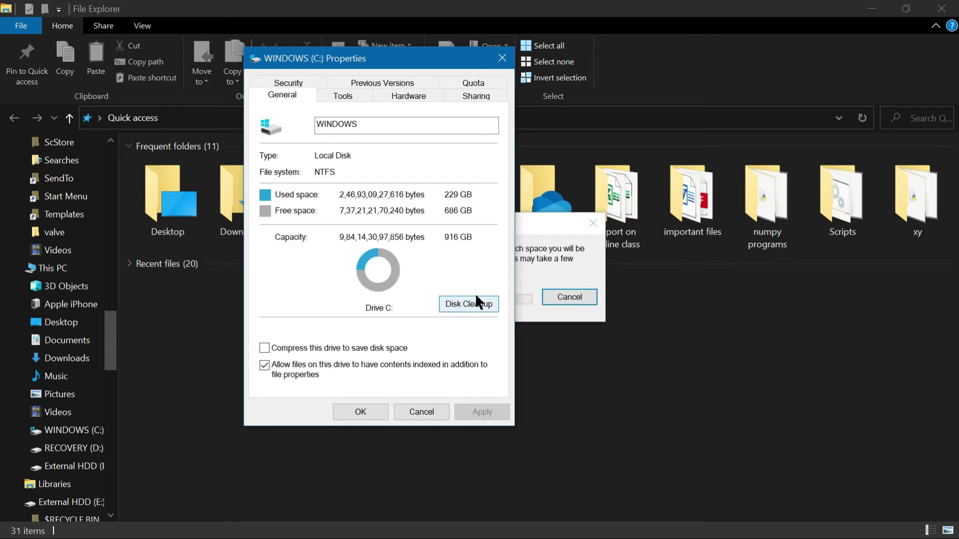
{"action": "left_click_drag", "start_coordinate": [540, 219], "coordinate": [749, 189]}
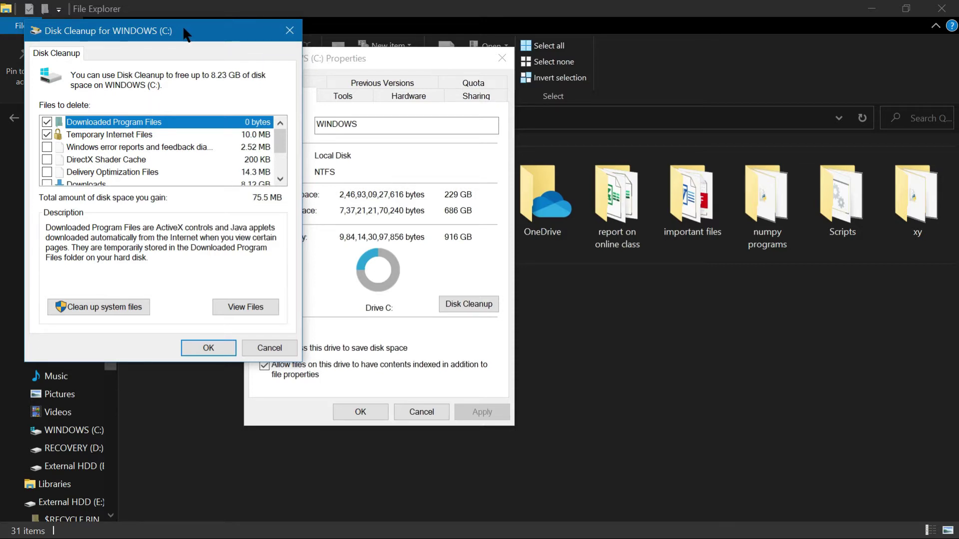
{"action": "left_click_drag", "start_coordinate": [188, 31], "coordinate": [739, 57]}
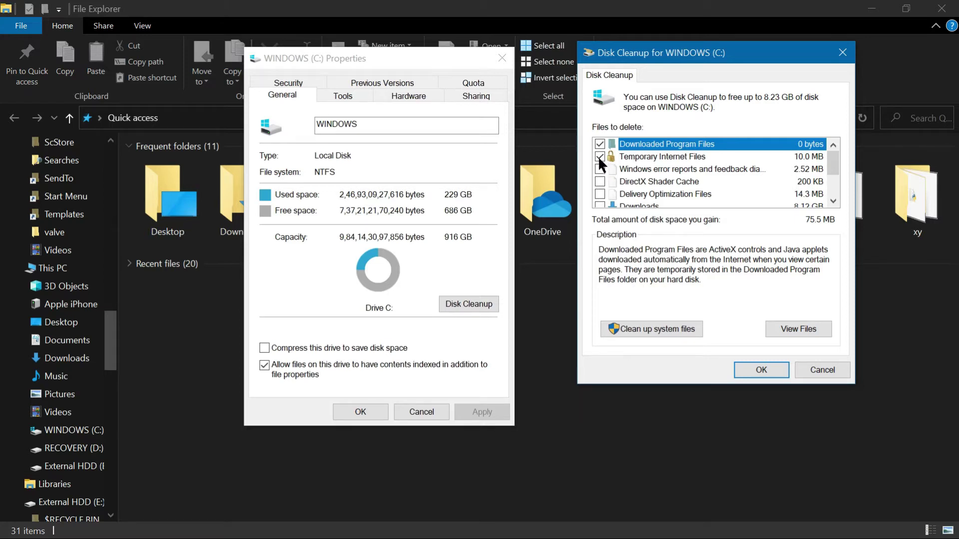
{"action": "left_click_drag", "start_coordinate": [830, 161], "coordinate": [833, 181]}
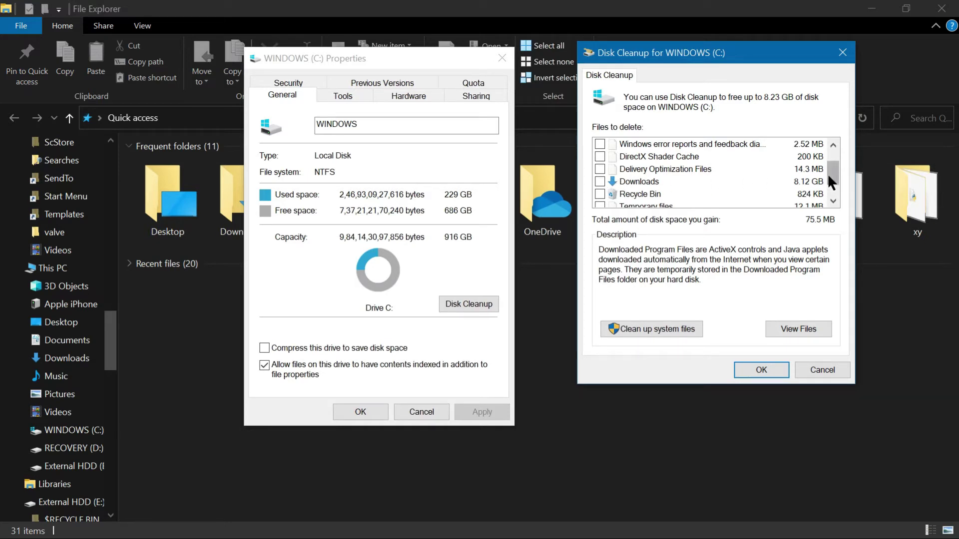
{"action": "left_click_drag", "start_coordinate": [828, 176], "coordinate": [832, 188]}
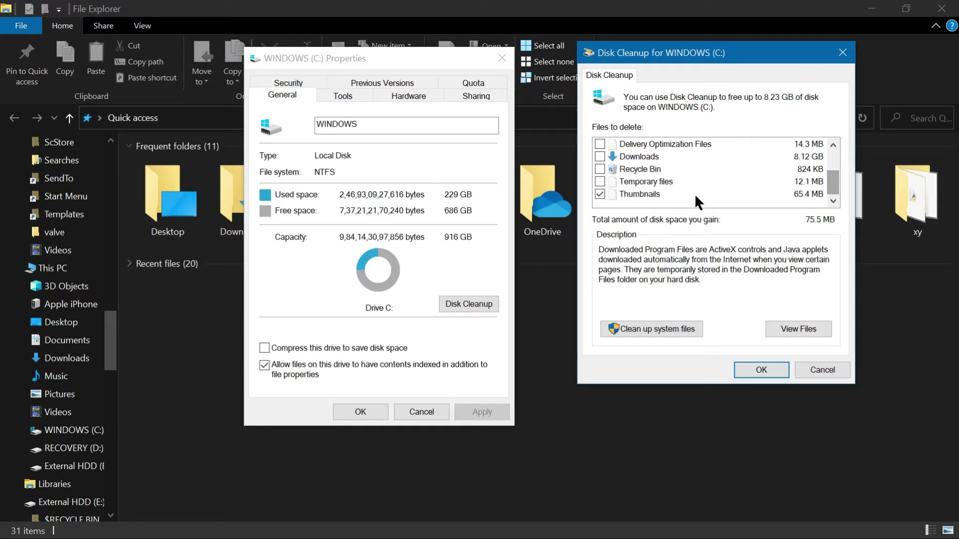
{"action": "left_click", "coordinate": [599, 182]}
{"action": "left_click_drag", "start_coordinate": [830, 188], "coordinate": [823, 166]}
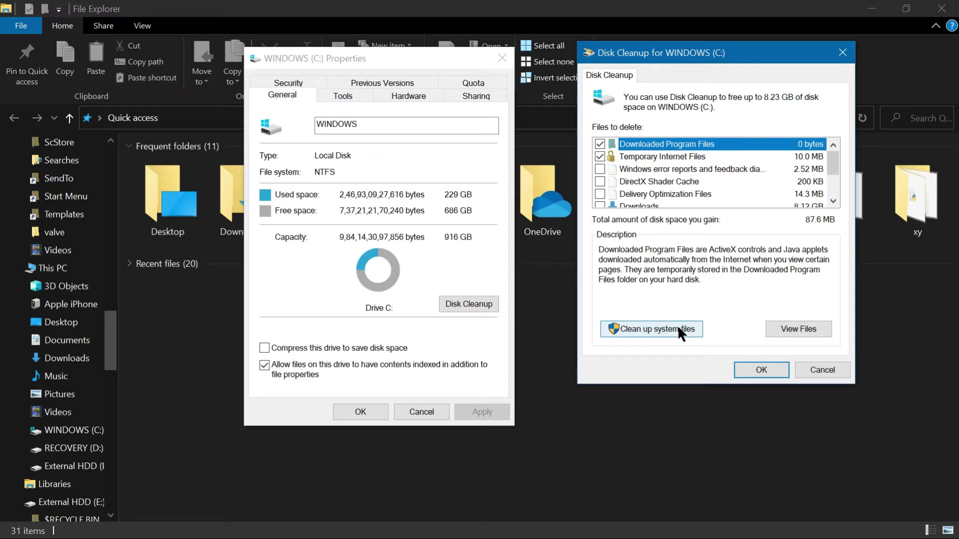
View the contents of the Downloaded Program Files folder, close it and start the cleanup of system files
{"action": "left_click", "coordinate": [773, 328]}
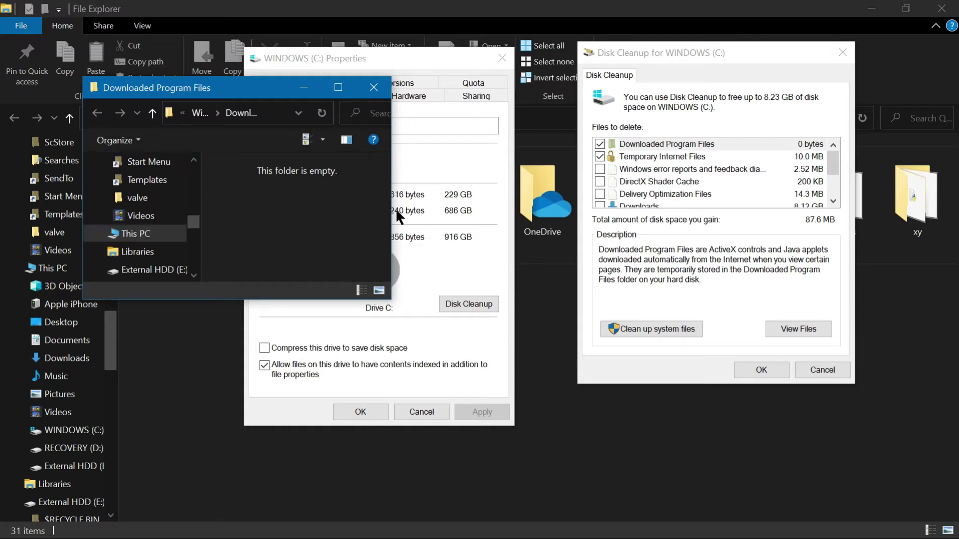
{"action": "left_click", "coordinate": [374, 90]}
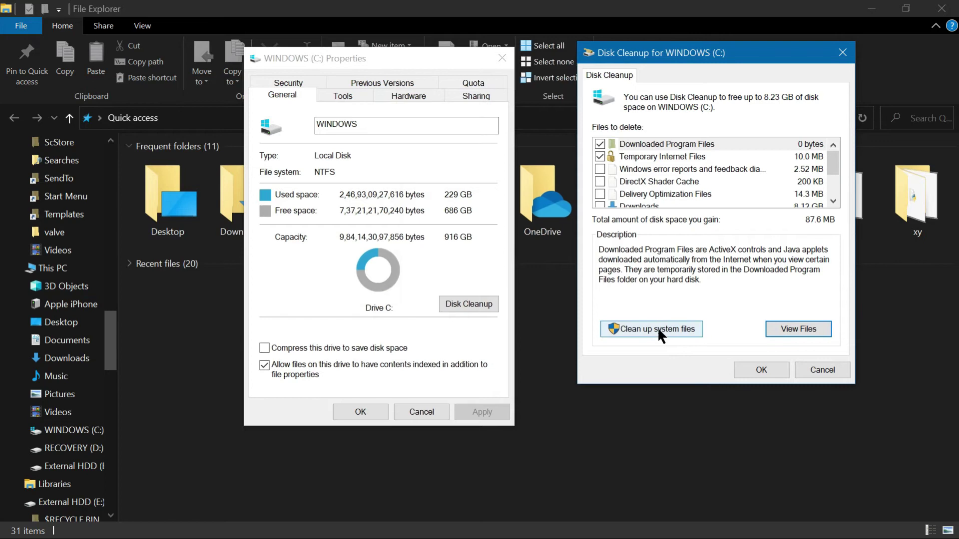
{"action": "left_click", "coordinate": [657, 327]}
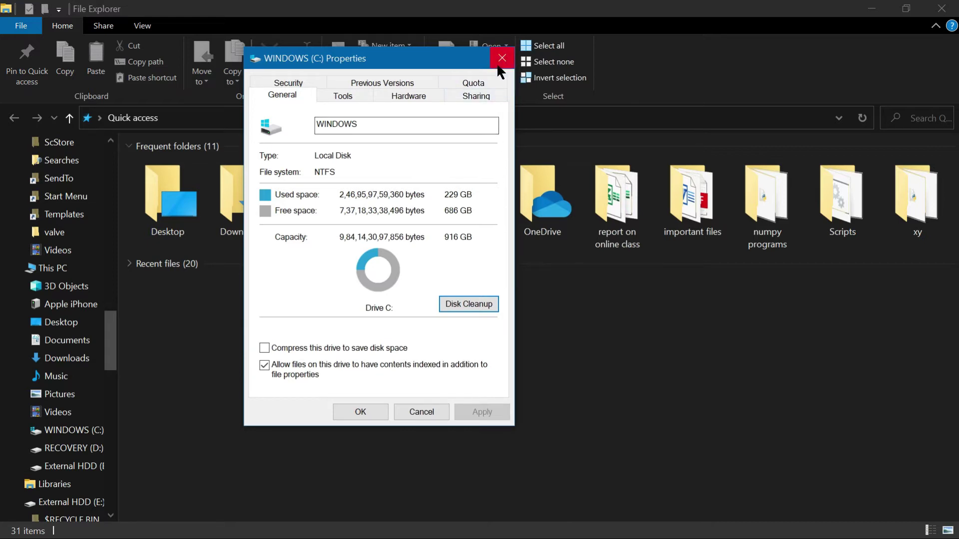
Minimize File Explorer and show the WINDOWS (C:) drive's security permissions and its error-checking and defragmentation options
{"action": "left_click", "coordinate": [879, 10]}
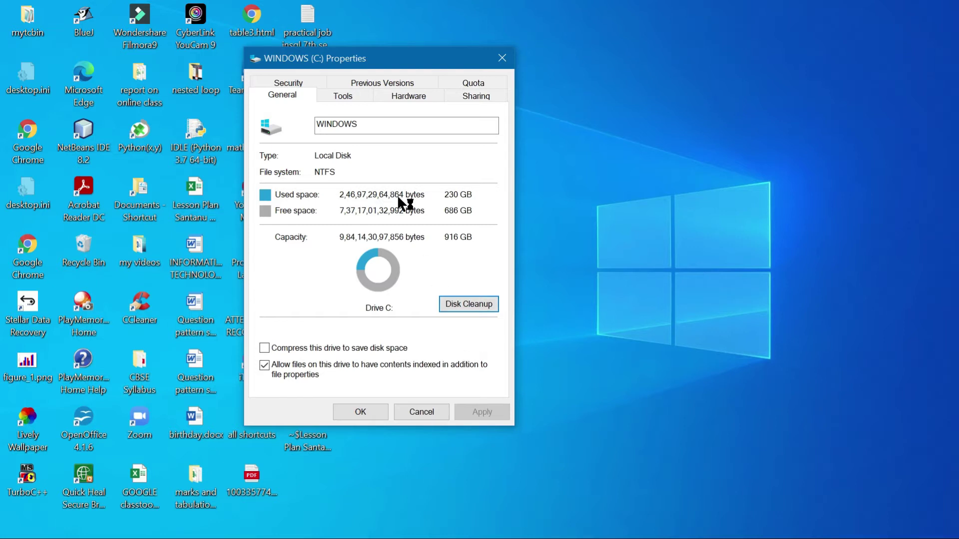
{"action": "left_click", "coordinate": [299, 81]}
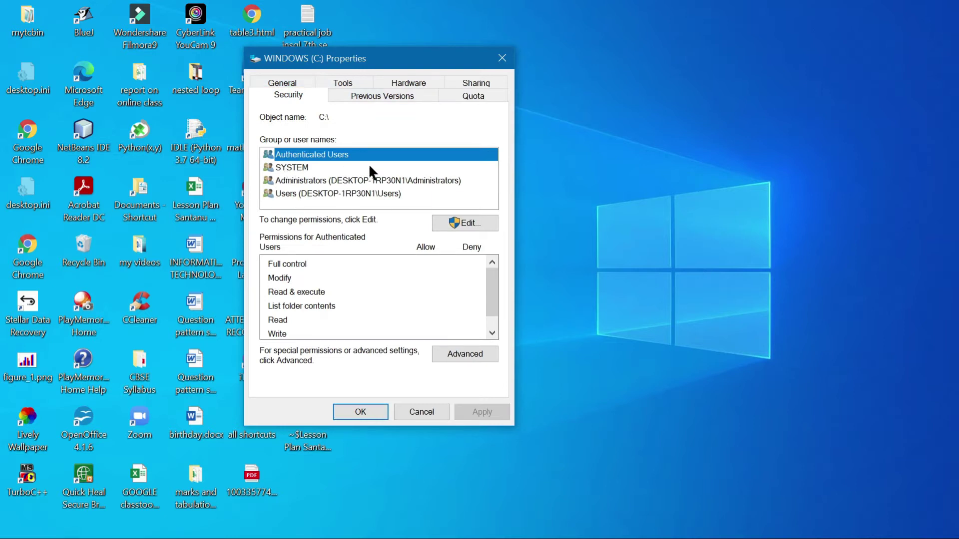
{"action": "left_click", "coordinate": [351, 80]}
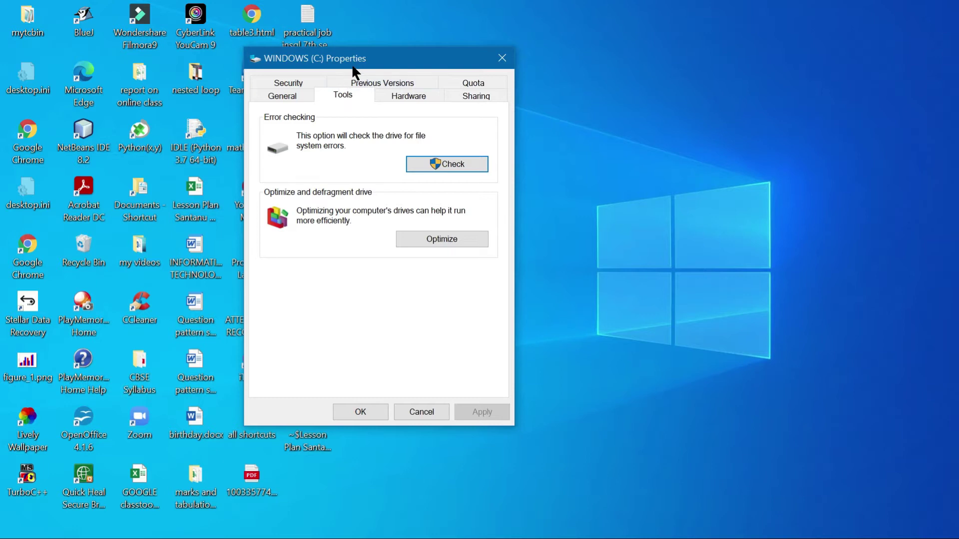
{"action": "left_click_drag", "start_coordinate": [344, 67], "coordinate": [479, 59]}
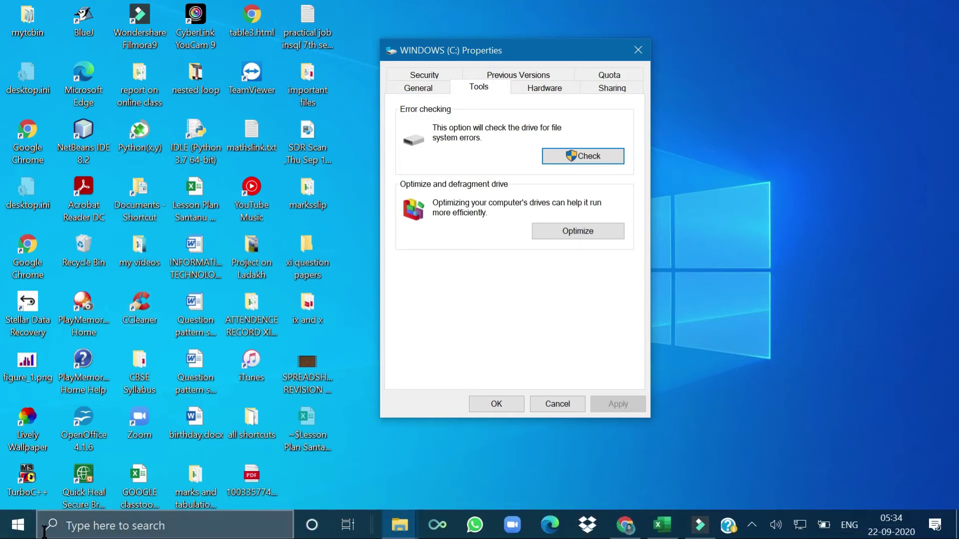
Search Windows for %temp%, open the matching Temp file folder and maximize its window
{"action": "left_click", "coordinate": [85, 528]}
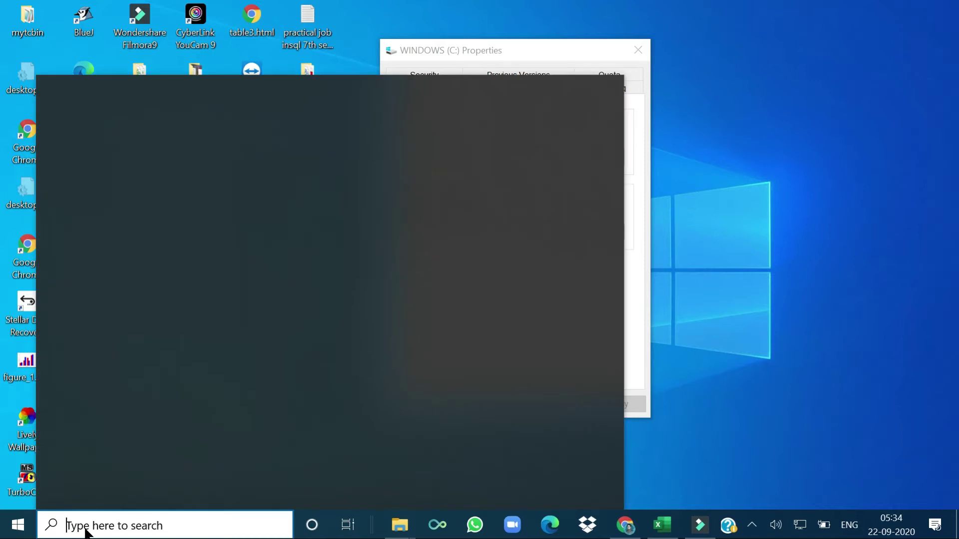
{"action": "type", "text": "%"}
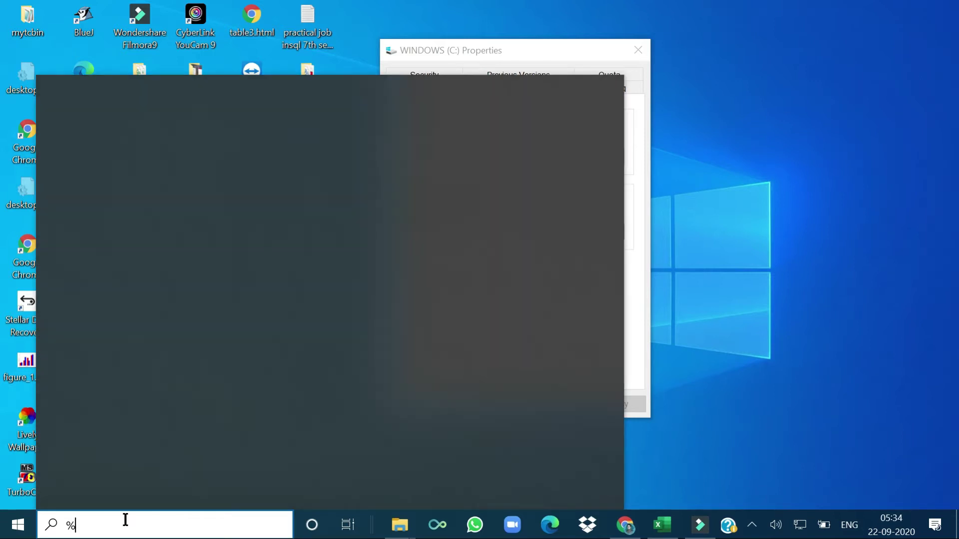
{"action": "type", "text": "temp%"}
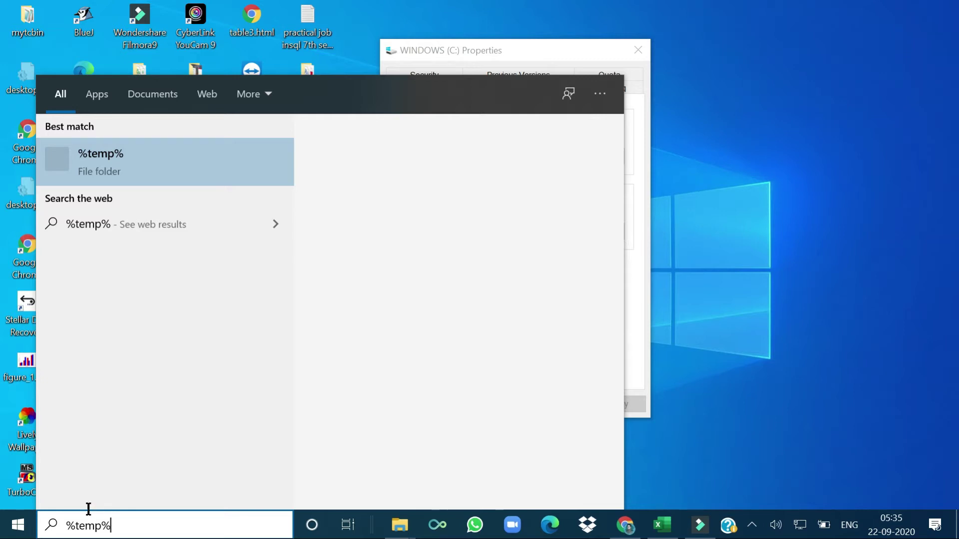
{"action": "left_click", "coordinate": [99, 169]}
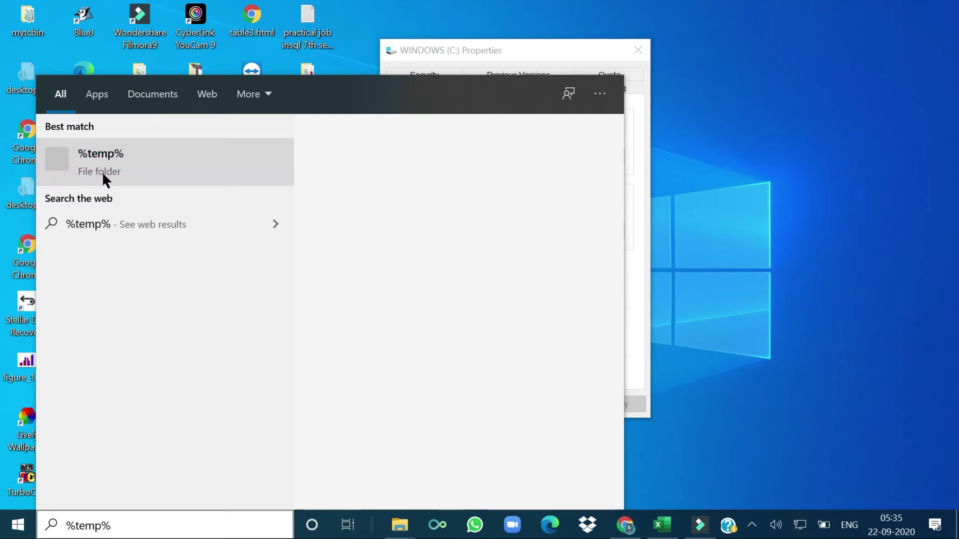
{"action": "left_click", "coordinate": [102, 169]}
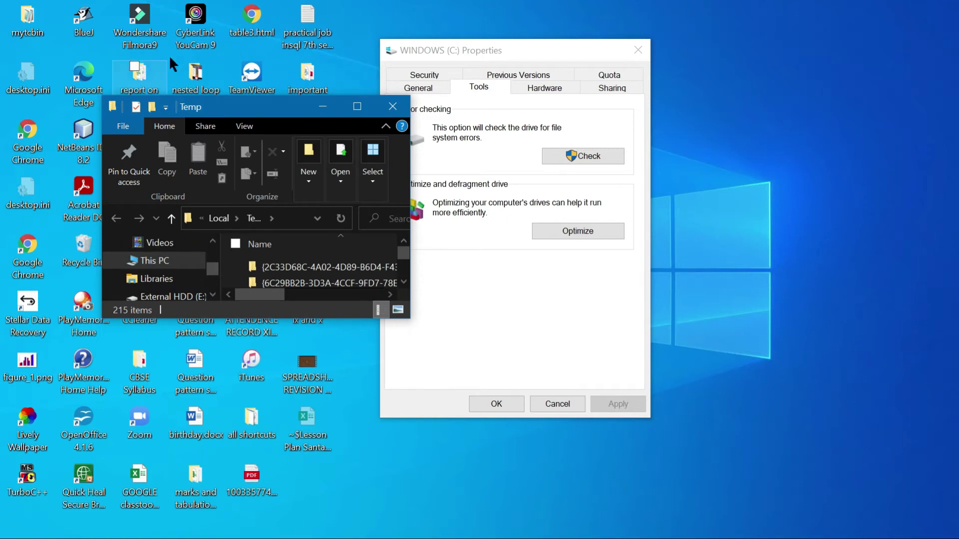
{"action": "left_click", "coordinate": [357, 106]}
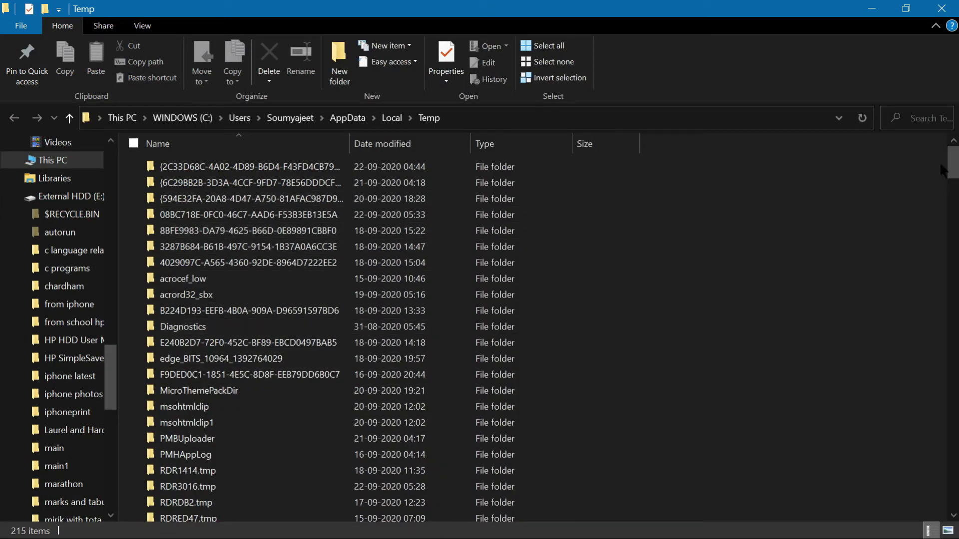
Select all items in the Temp folder and delete them to the Recycle Bin
{"action": "left_click_drag", "start_coordinate": [952, 169], "coordinate": [953, 279]}
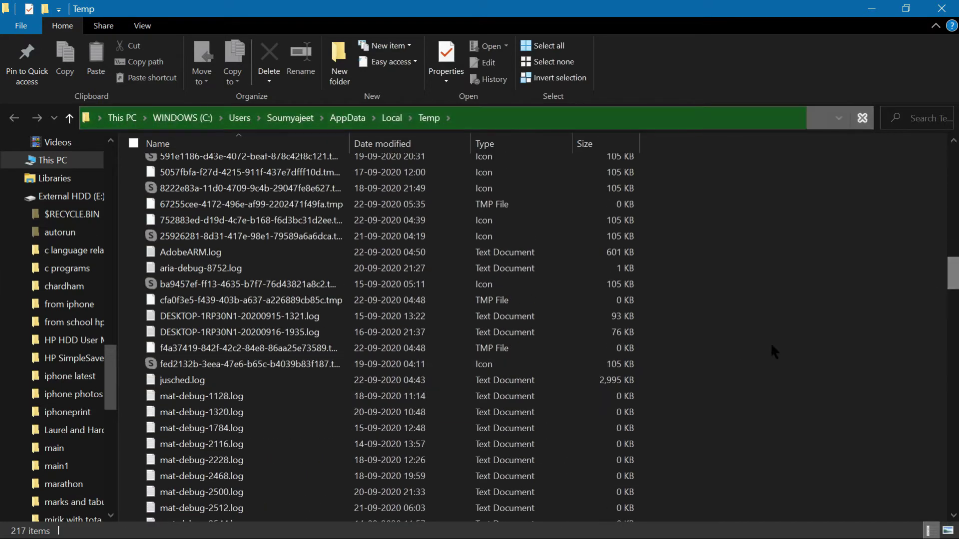
{"action": "key", "text": "ctrl+a"}
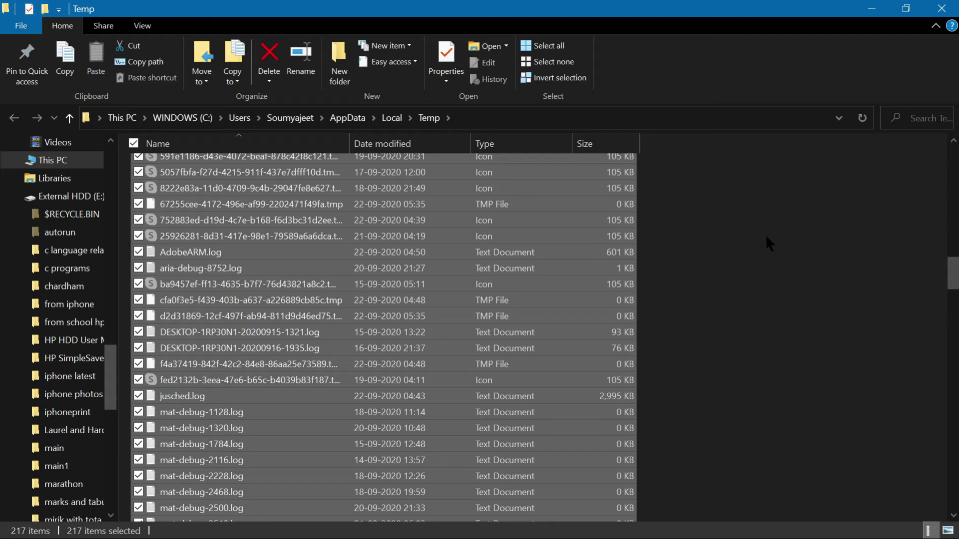
{"action": "key", "text": "Delete"}
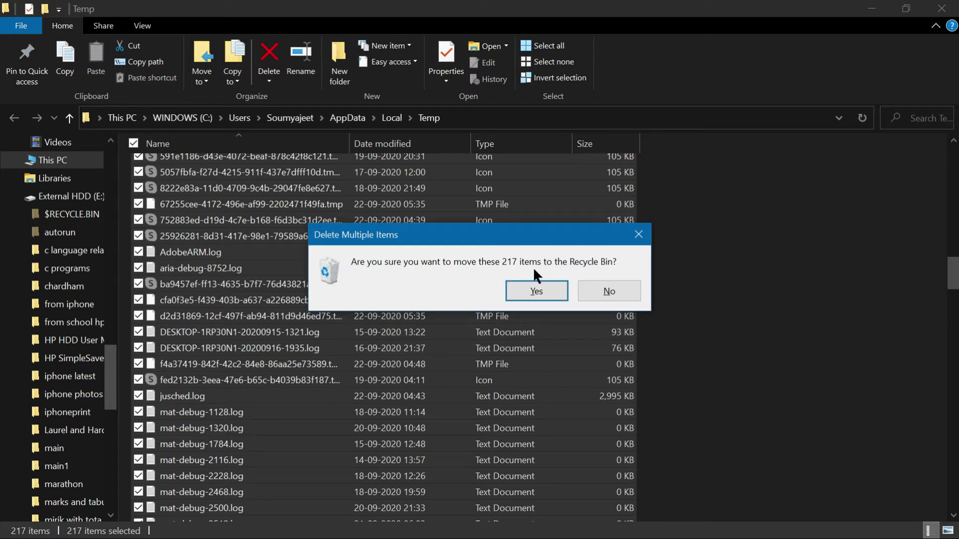
{"action": "left_click", "coordinate": [550, 289]}
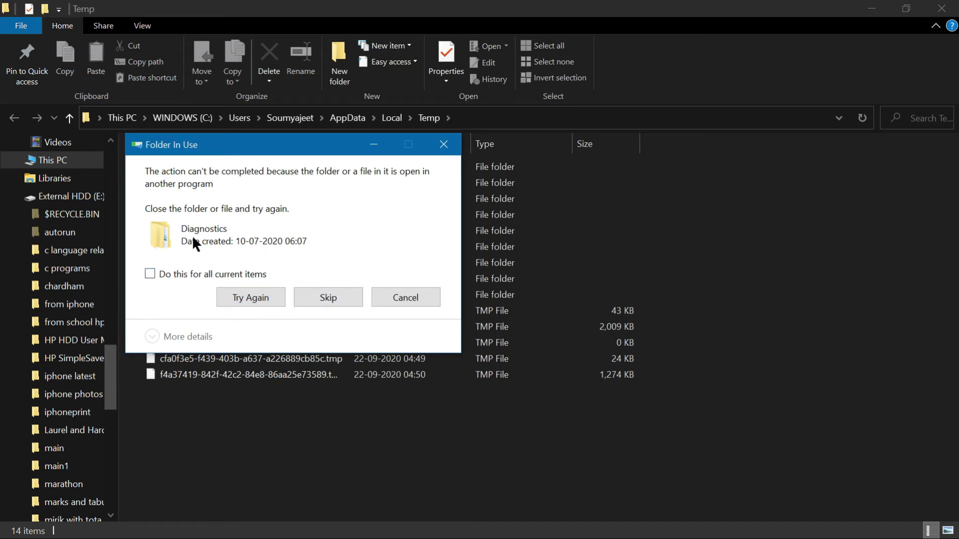
Skip all in-use, missing and access-denied items for the whole Temp deletion, and close the WINDOWS (C:) properties
{"action": "left_click", "coordinate": [335, 292]}
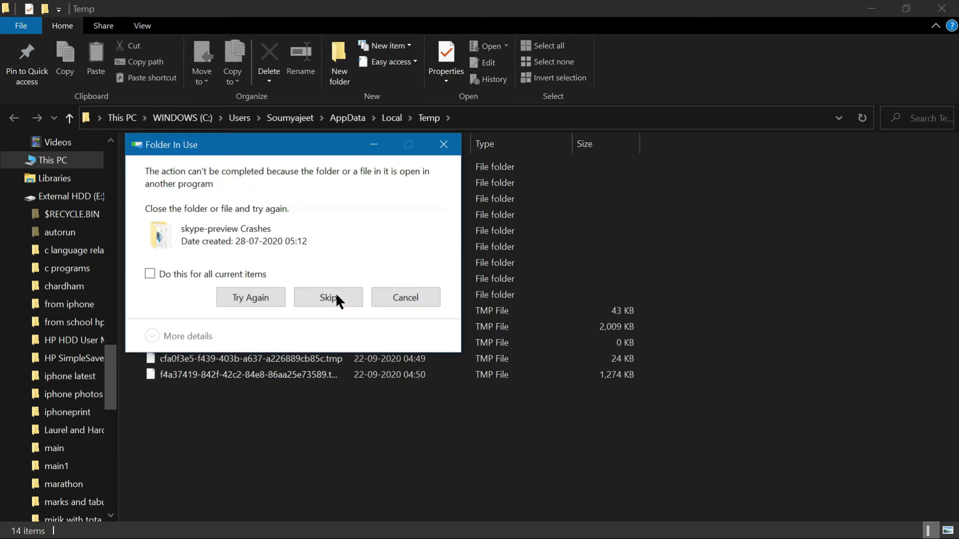
{"action": "left_click", "coordinate": [226, 273]}
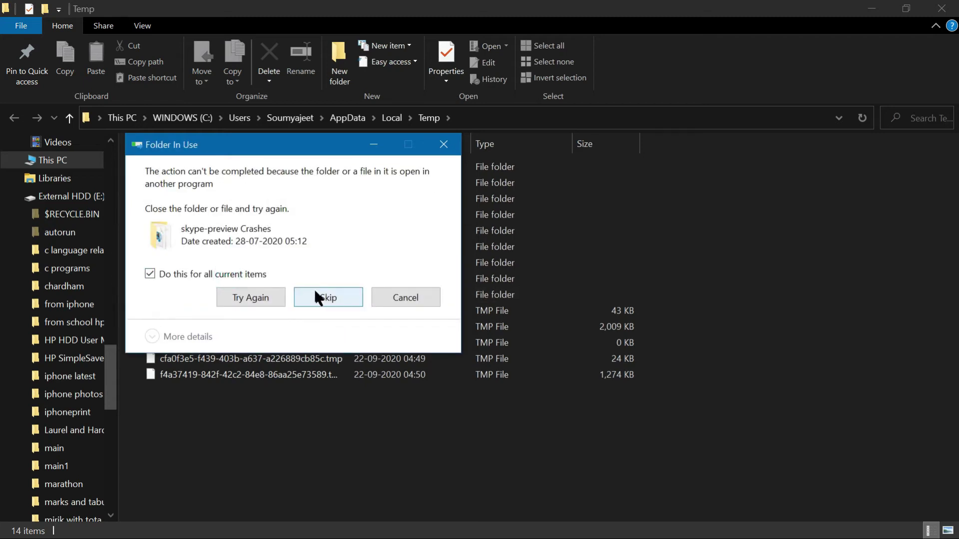
{"action": "left_click", "coordinate": [324, 295]}
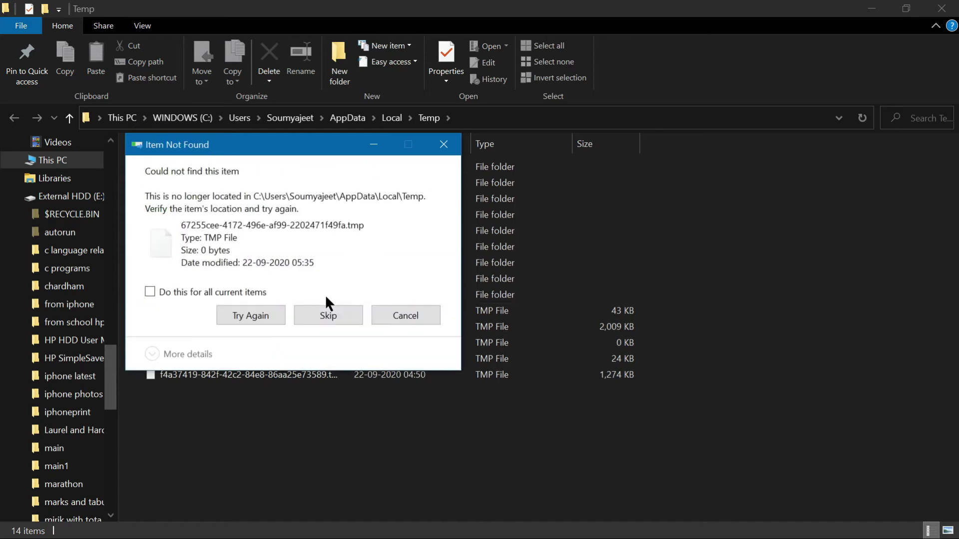
{"action": "left_click", "coordinate": [244, 292]}
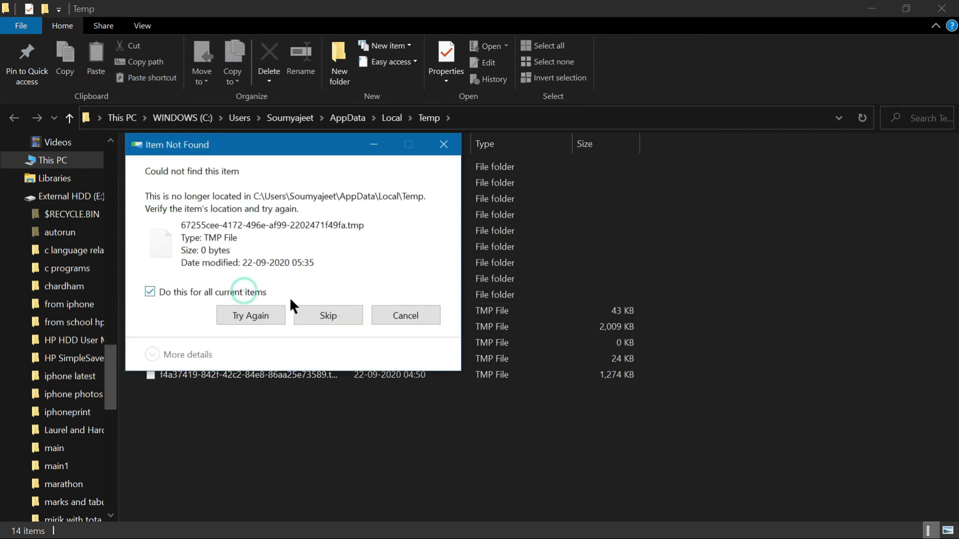
{"action": "left_click", "coordinate": [328, 312]}
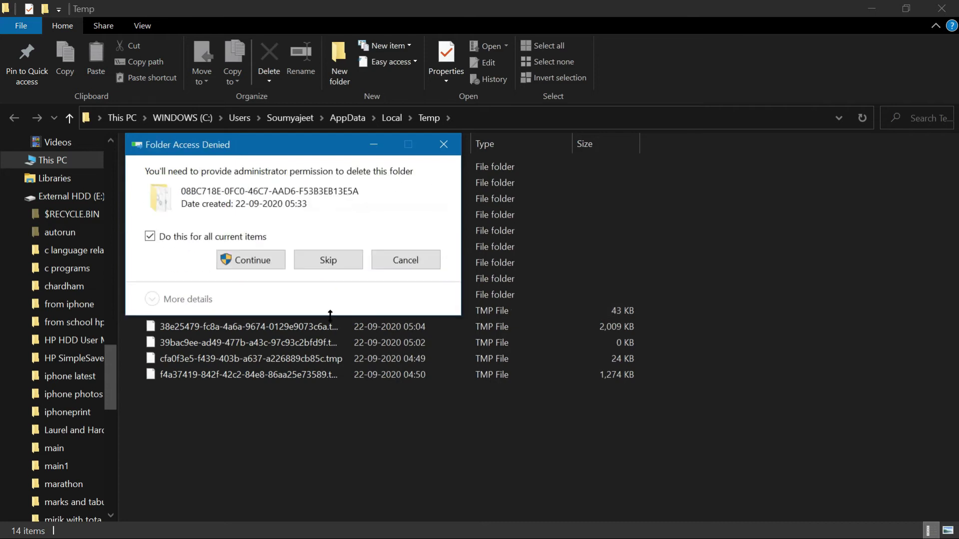
{"action": "left_click", "coordinate": [327, 260]}
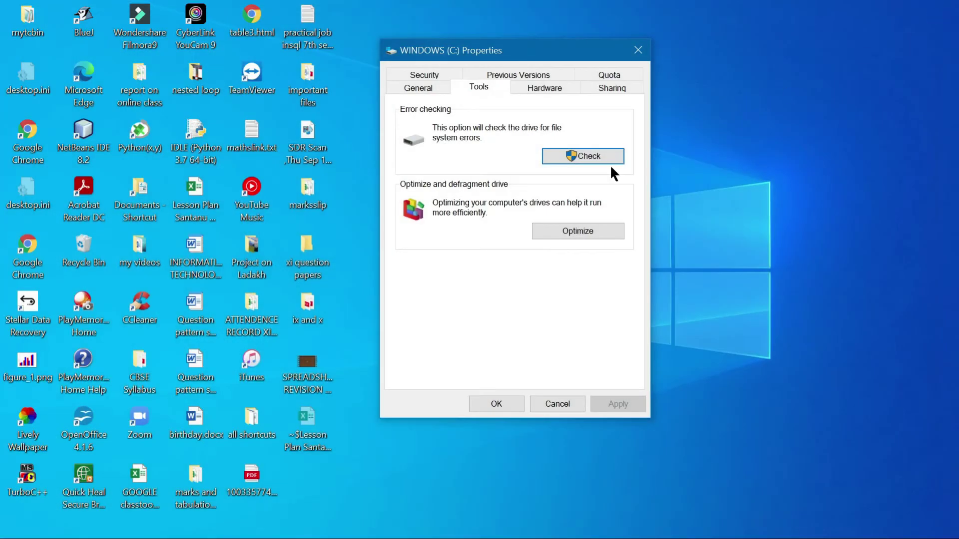
{"action": "left_click", "coordinate": [637, 50]}
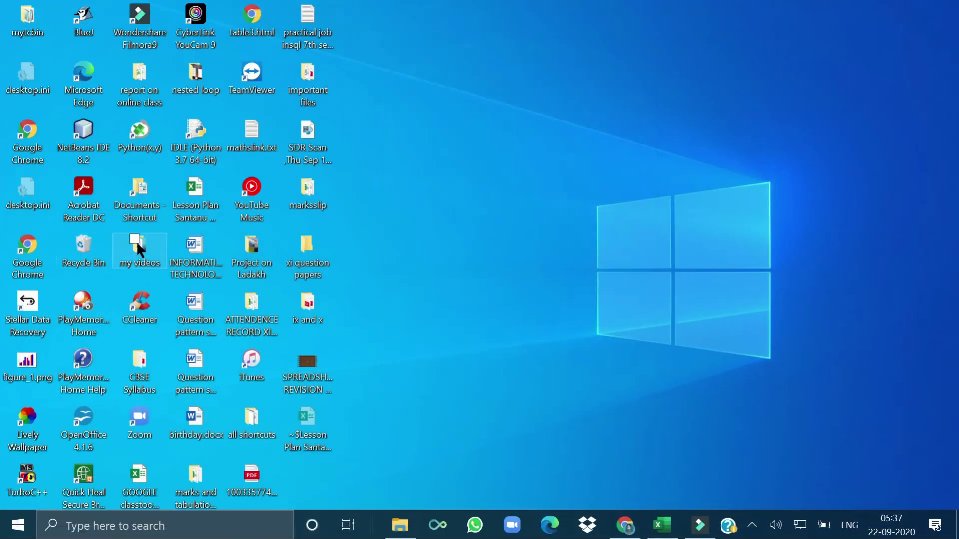